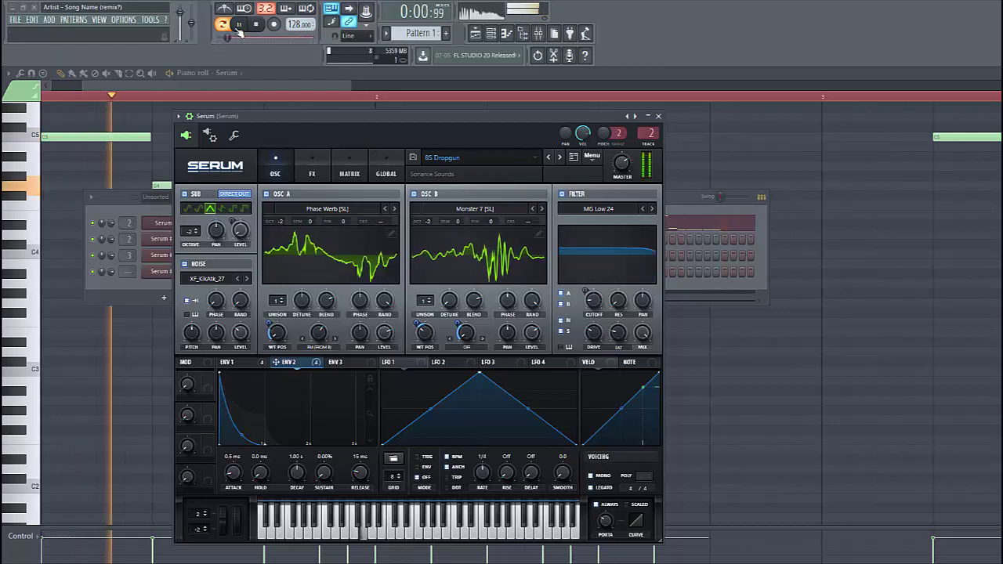
- Reset the synth to the Init preset and lower oscillator A to octave -2
click(594, 156)
click(615, 214)
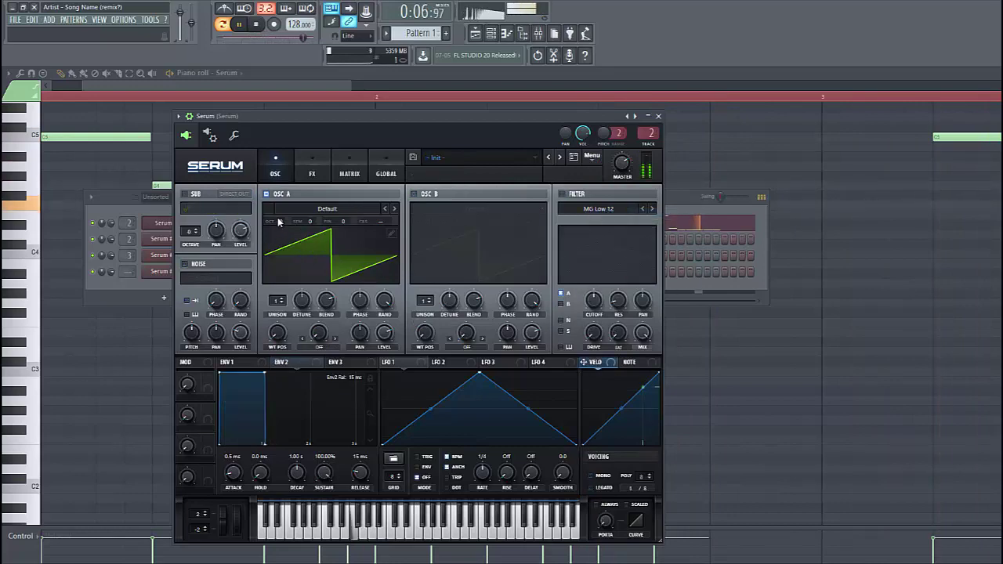
drag(279, 220, 280, 225)
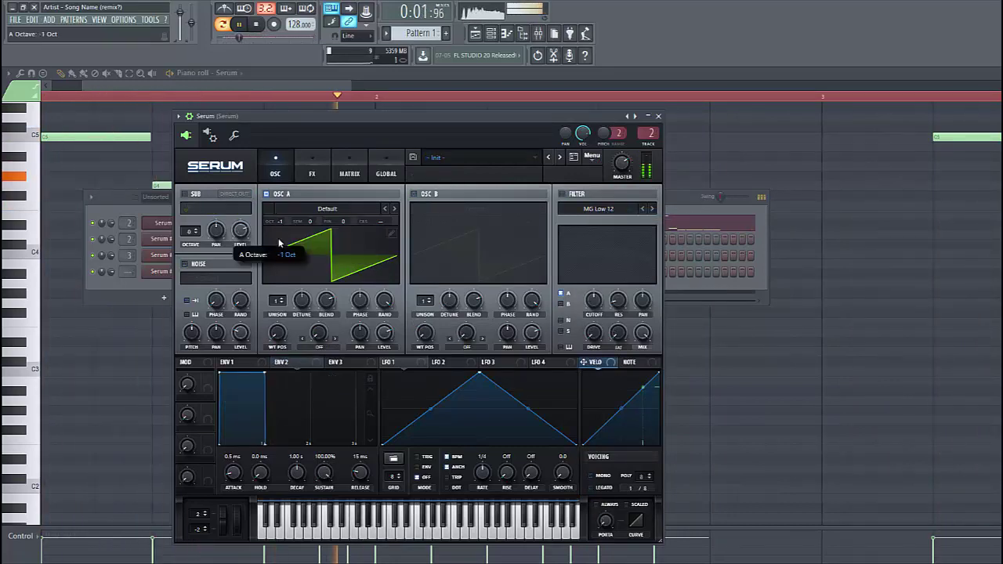
- Load the Phase Werb [SL] wavetable from the Spectral category into oscillator A
click(276, 212)
mouse_move(330, 342)
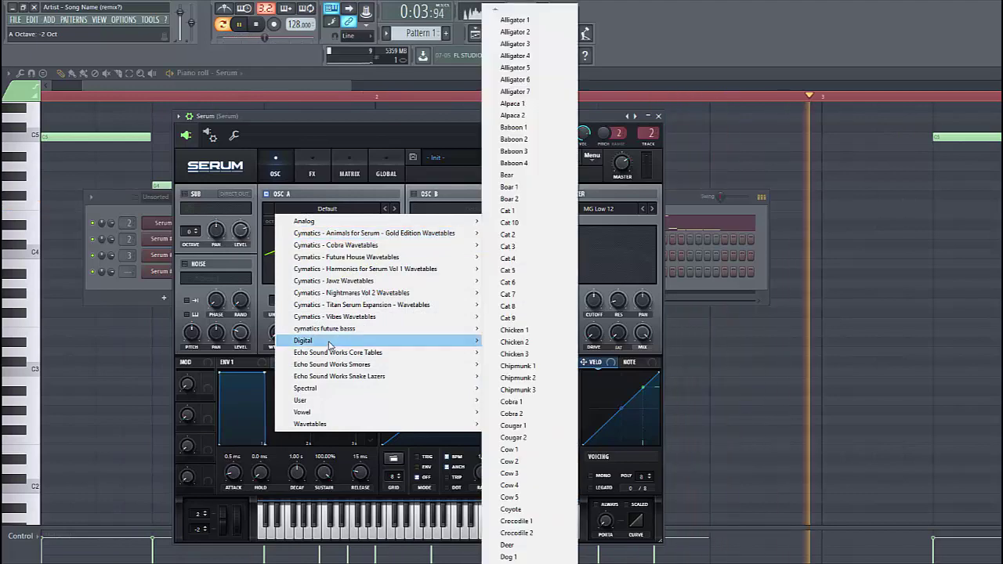
mouse_move(474, 387)
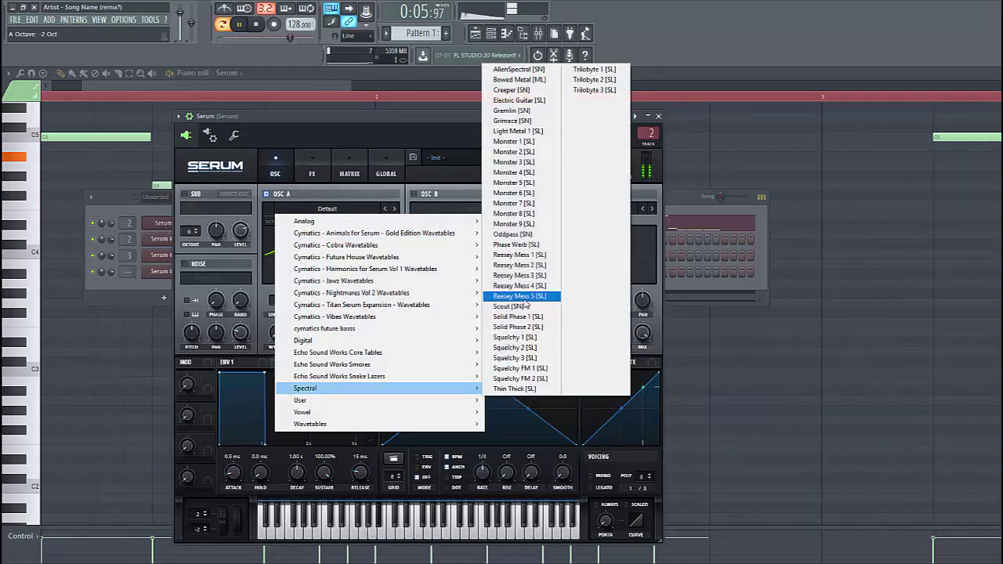
click(521, 246)
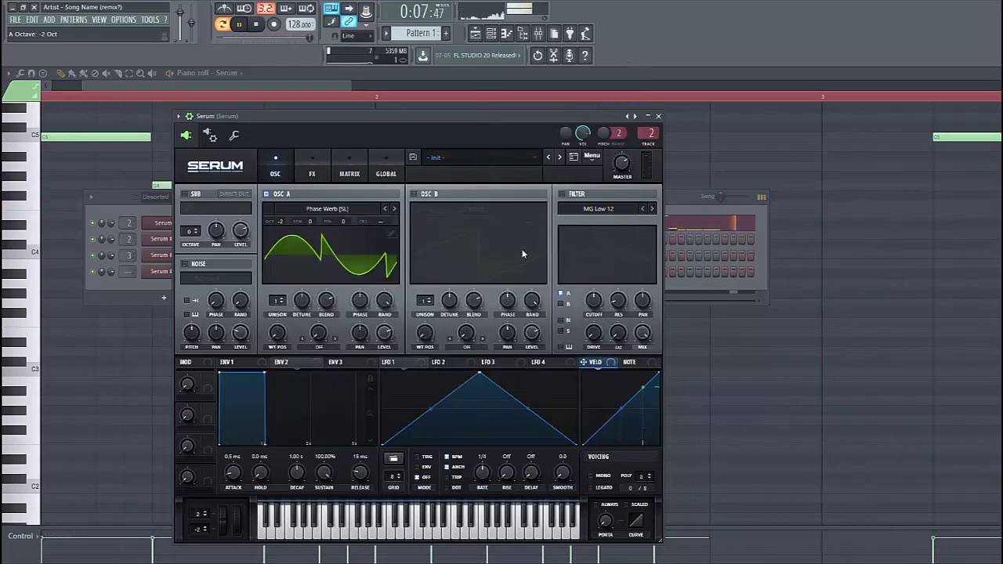
- Turn on oscillator B and load the Spectral wavetable Monster 7 [SL] into it
click(414, 194)
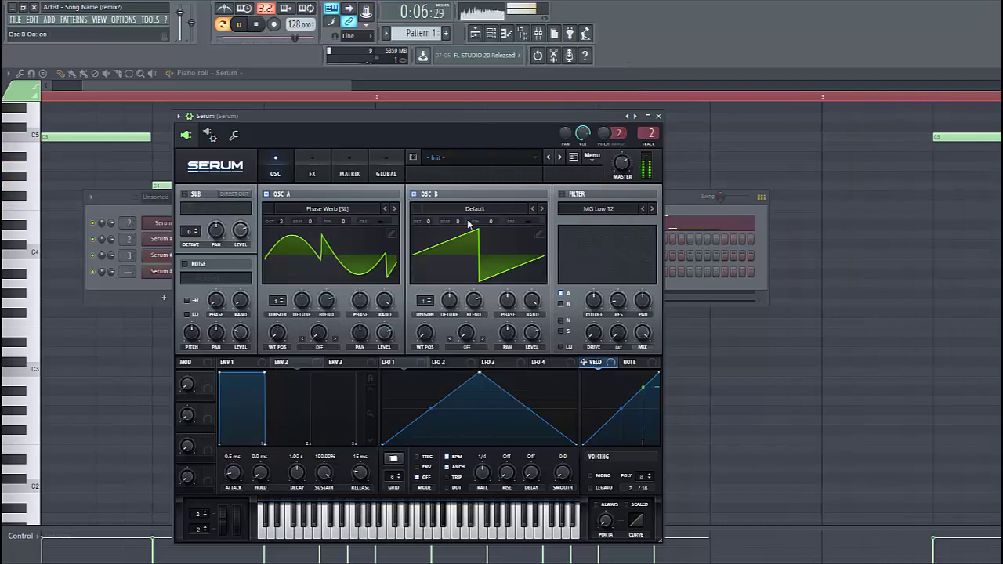
click(474, 208)
mouse_move(452, 390)
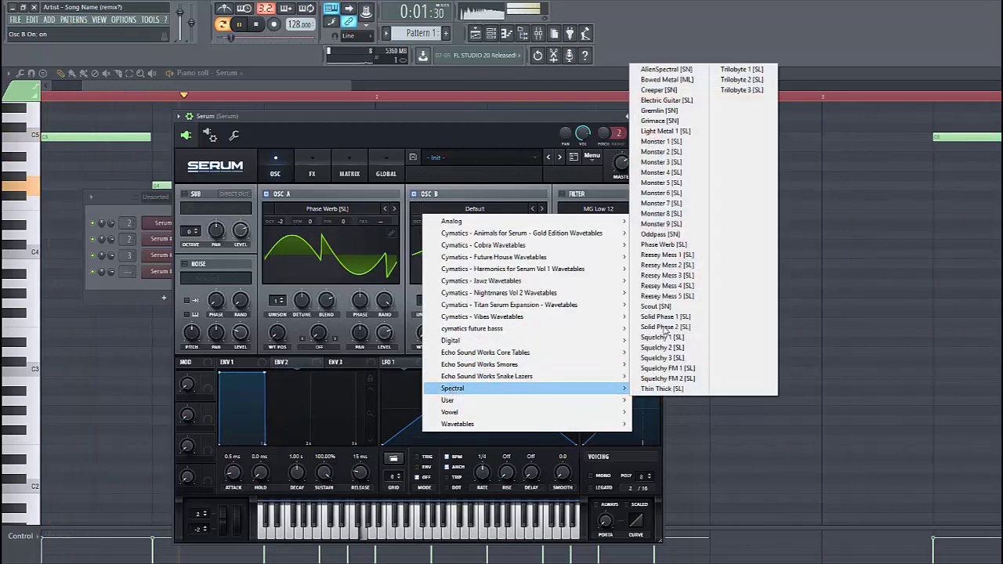
click(666, 213)
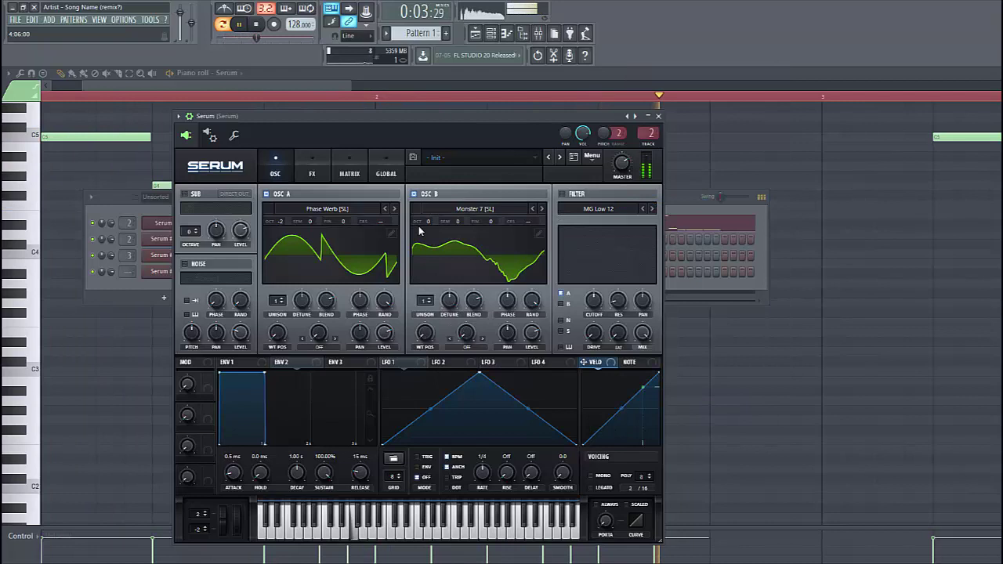
- Lower oscillator B to octave -2 and set its wavetable position to 93
drag(428, 222, 427, 253)
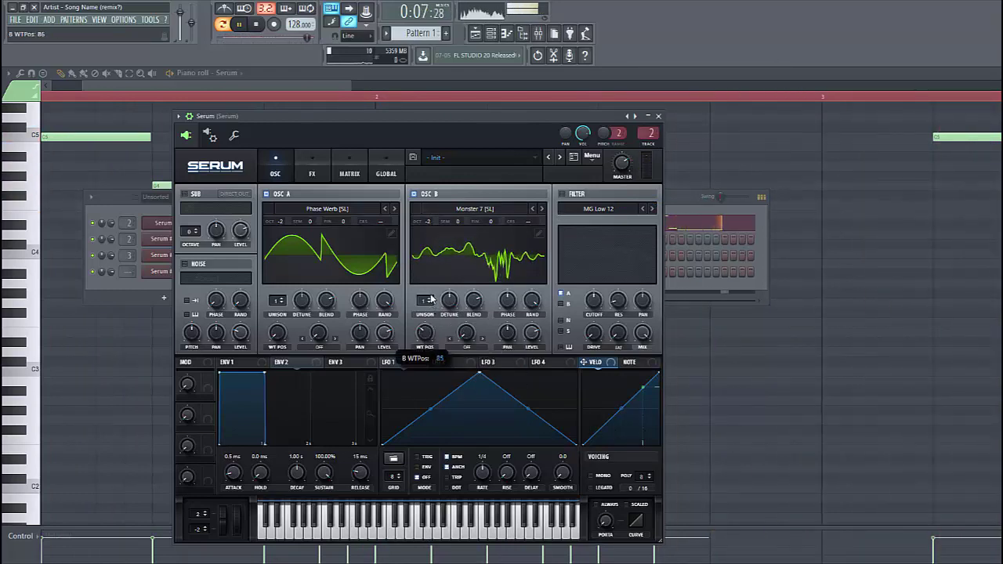
drag(430, 294, 431, 292)
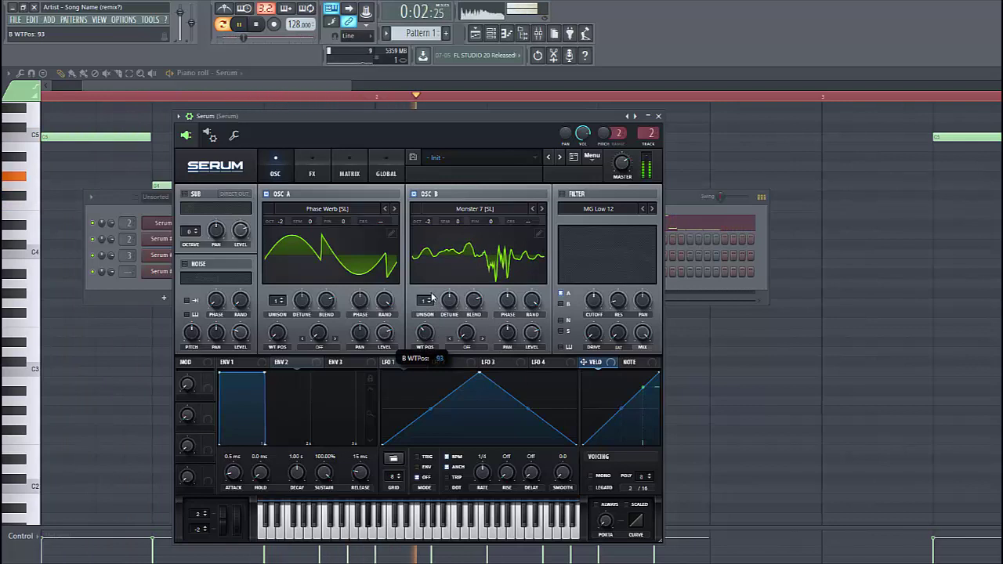
- Set oscillator A's warp mode to FM (from B) with an amount of about 70%
click(319, 349)
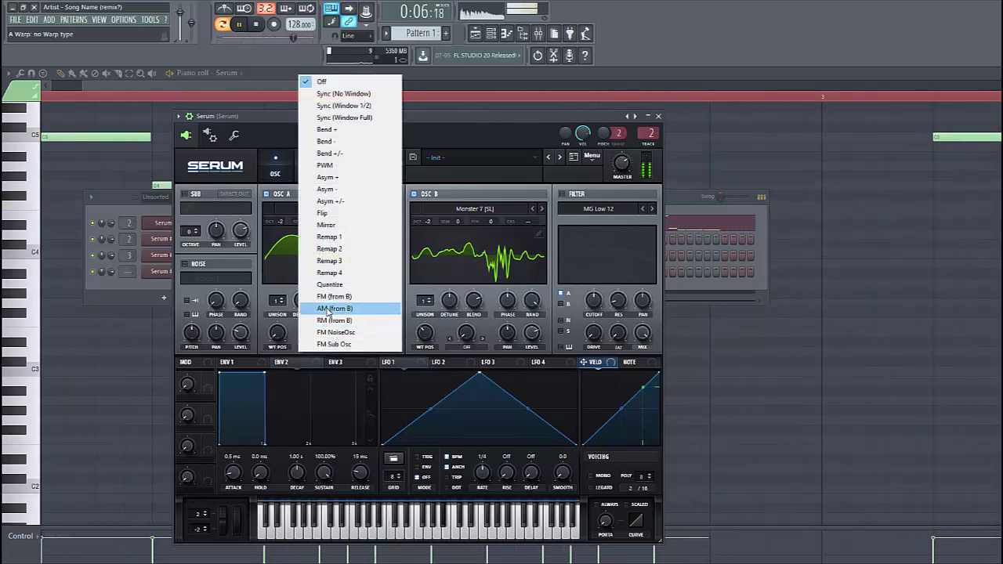
click(326, 296)
drag(325, 321, 348, 271)
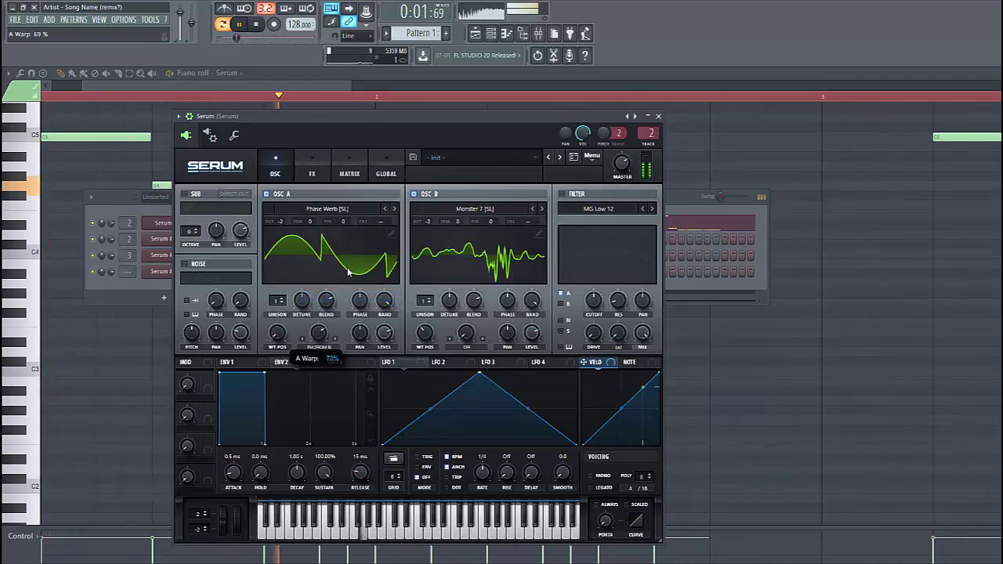
- Enable the filter for oscillators A and B, and give envelope 1 an 815 ms decay, -19.8 dB sustain and a slightly longer release
click(561, 195)
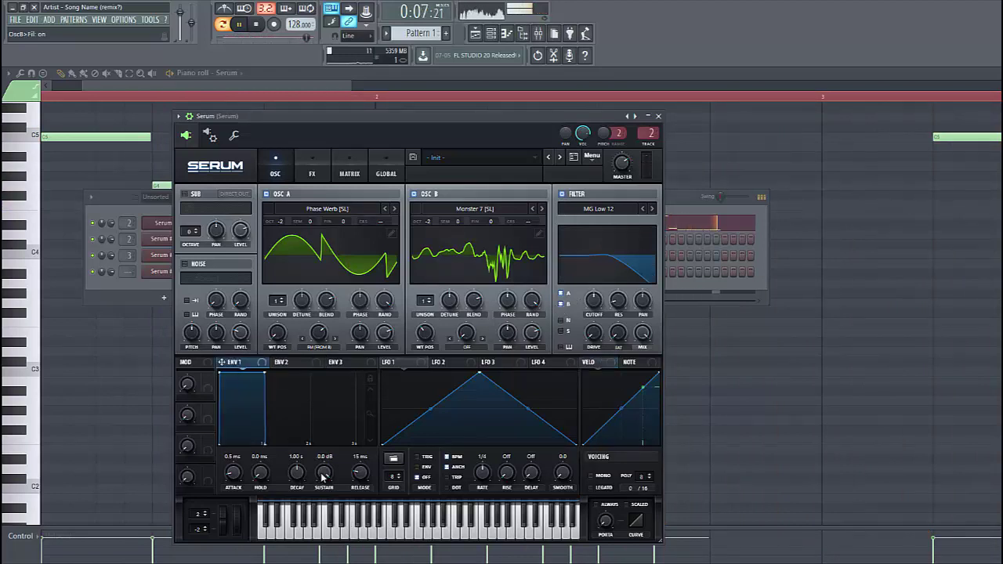
scroll(322, 473, down, 5)
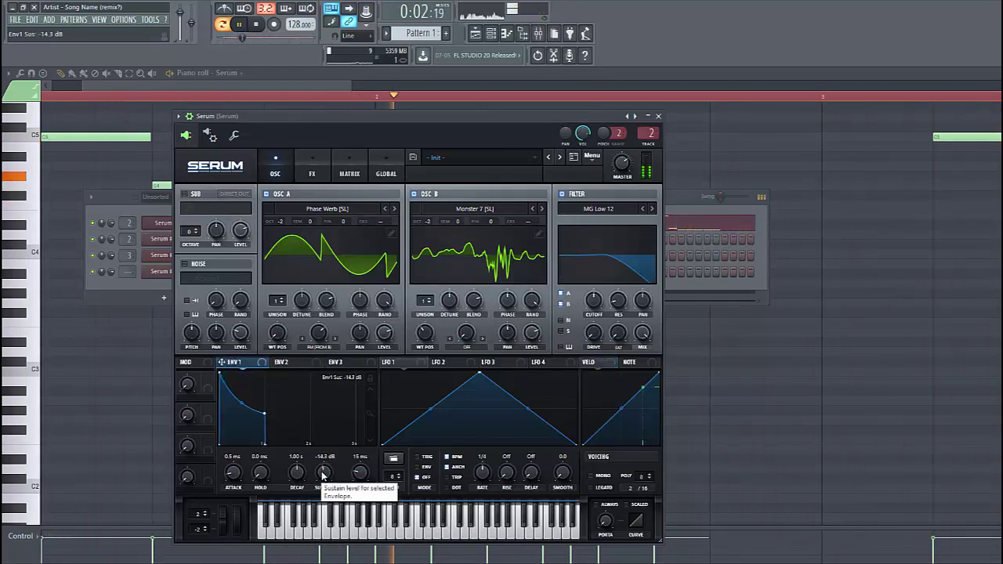
scroll(323, 471, down, 2)
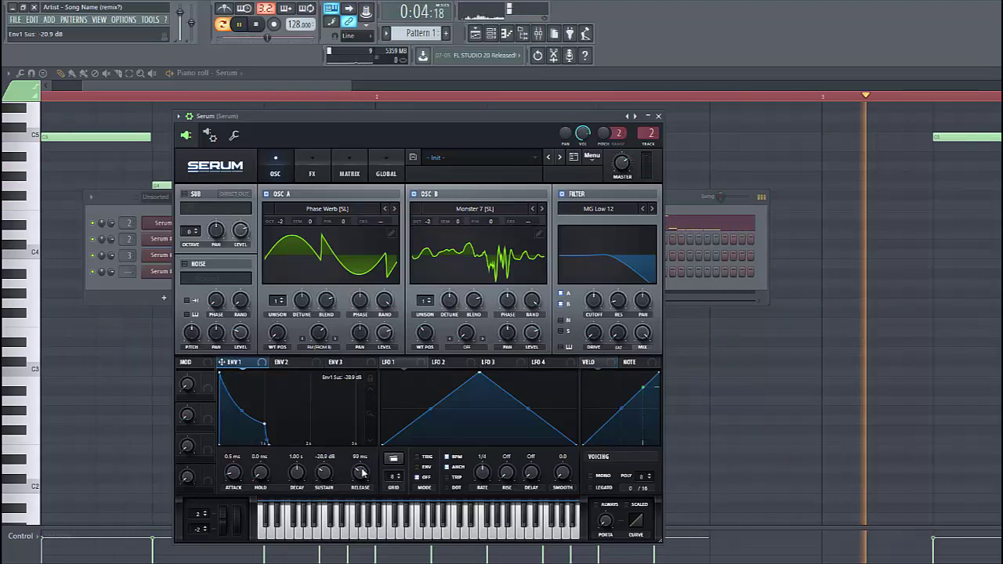
scroll(294, 471, down, 2)
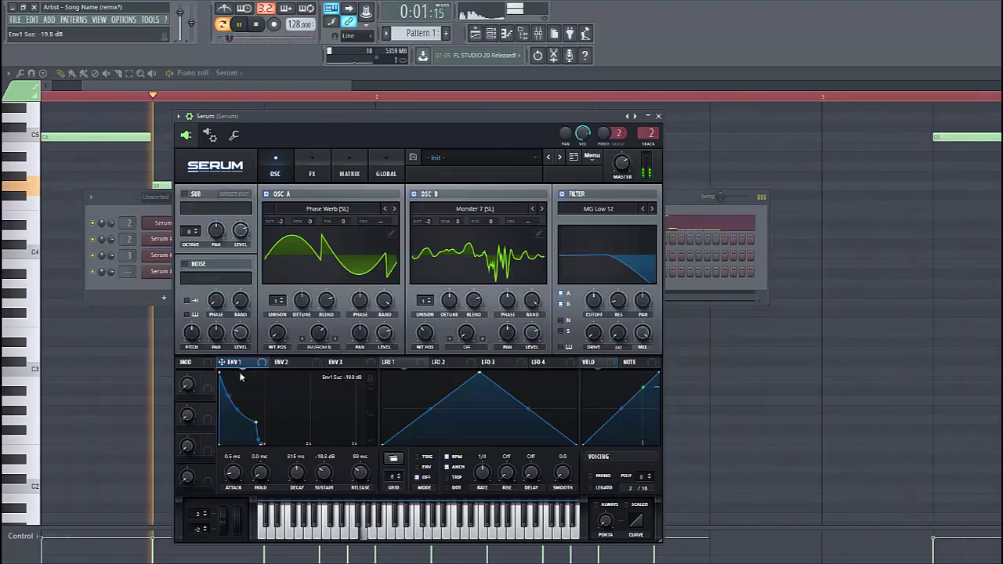
- Shape envelope 2 with 0% sustain and a decay of 469 ms
click(293, 364)
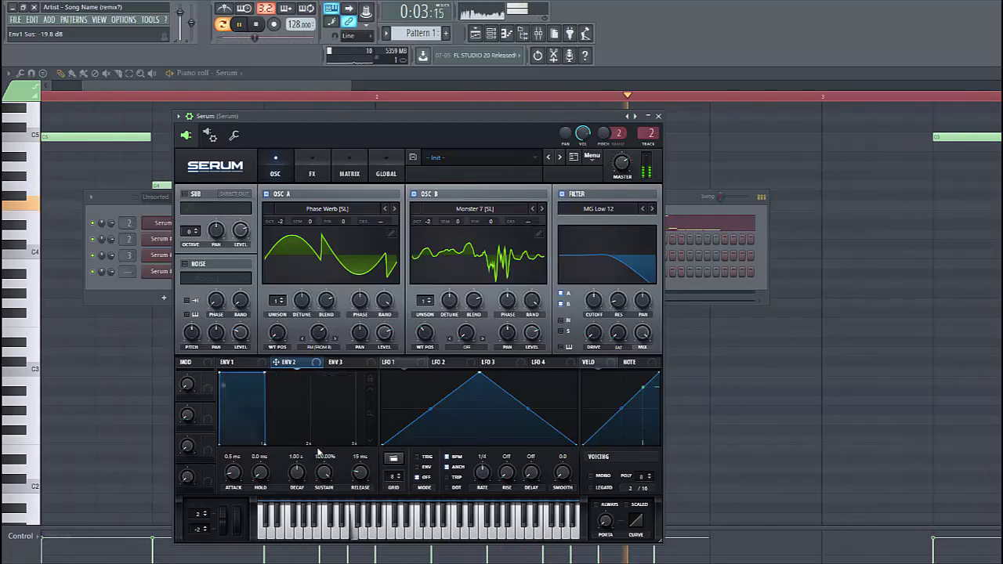
drag(296, 472, 293, 484)
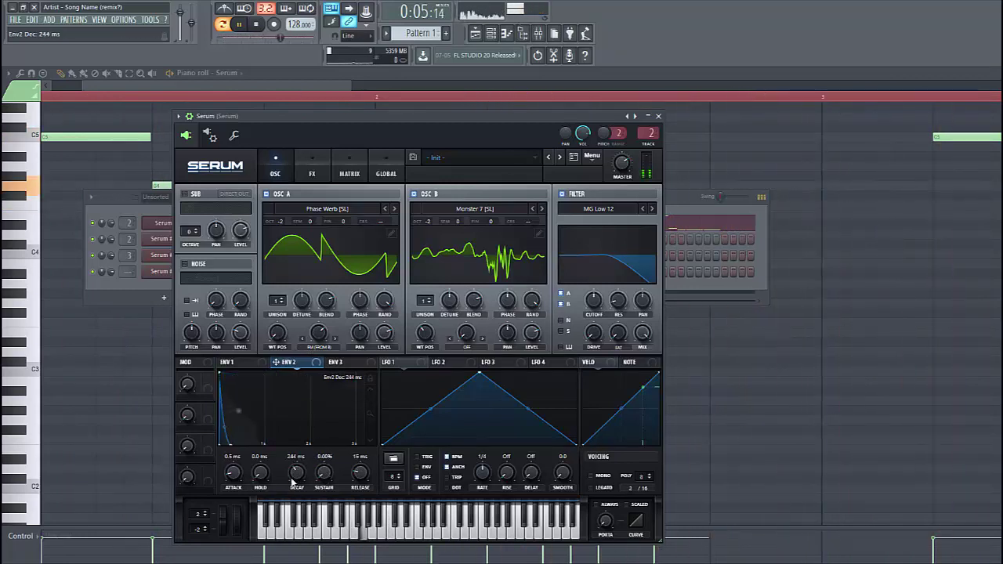
- Assign envelope 2 to the wavetable positions of oscillators A and B, with a modulation amount of 13 for B
right_click(317, 330)
click(350, 365)
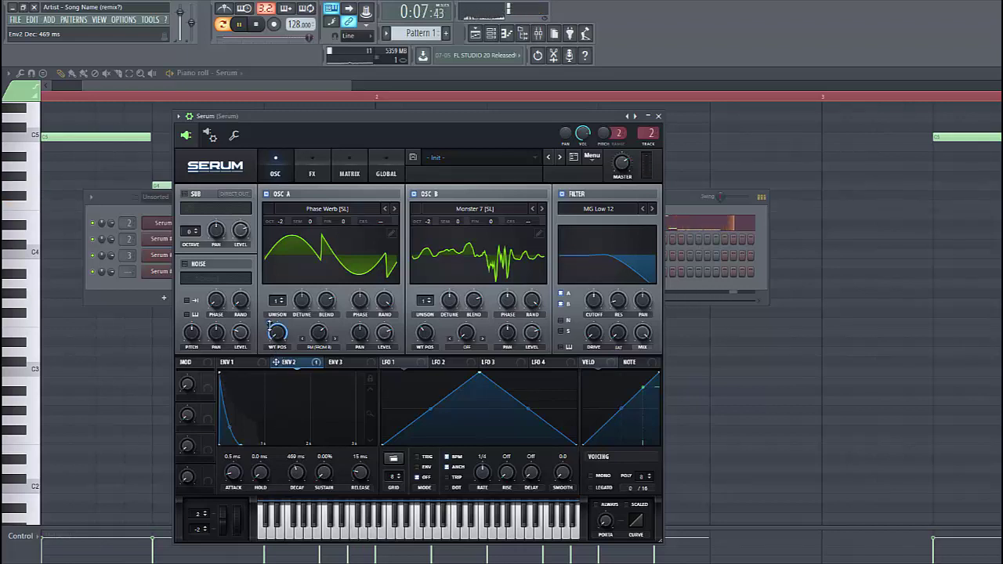
drag(269, 325, 408, 355)
- Assign envelope 1 to the filter cutoff and check the routing in the modulation matrix
click(233, 362)
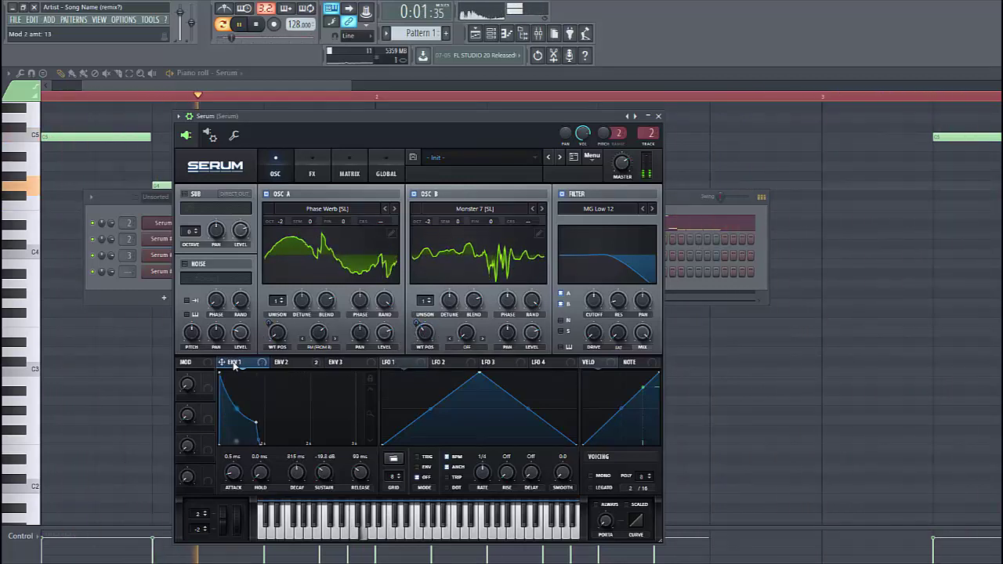
drag(233, 364, 594, 300)
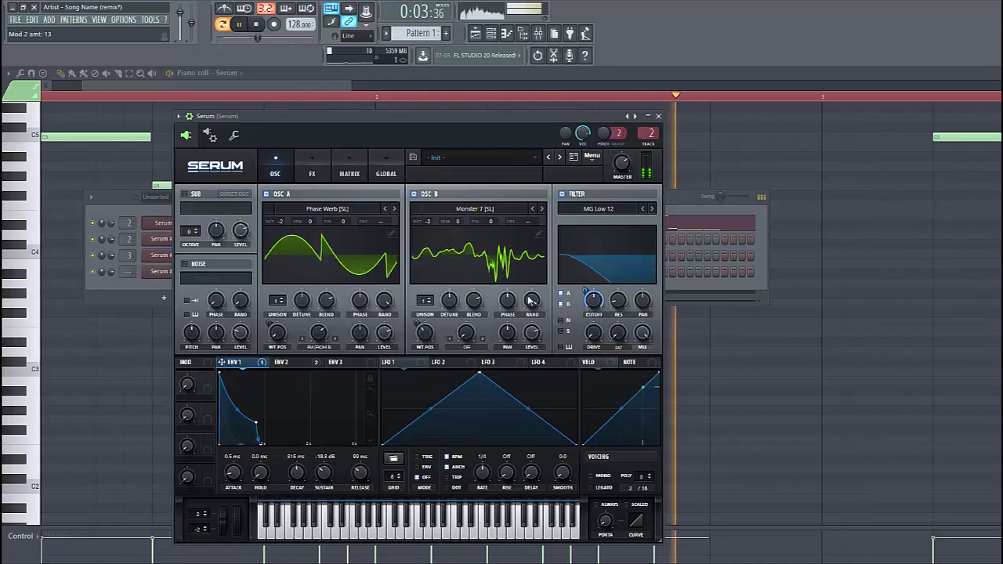
click(349, 168)
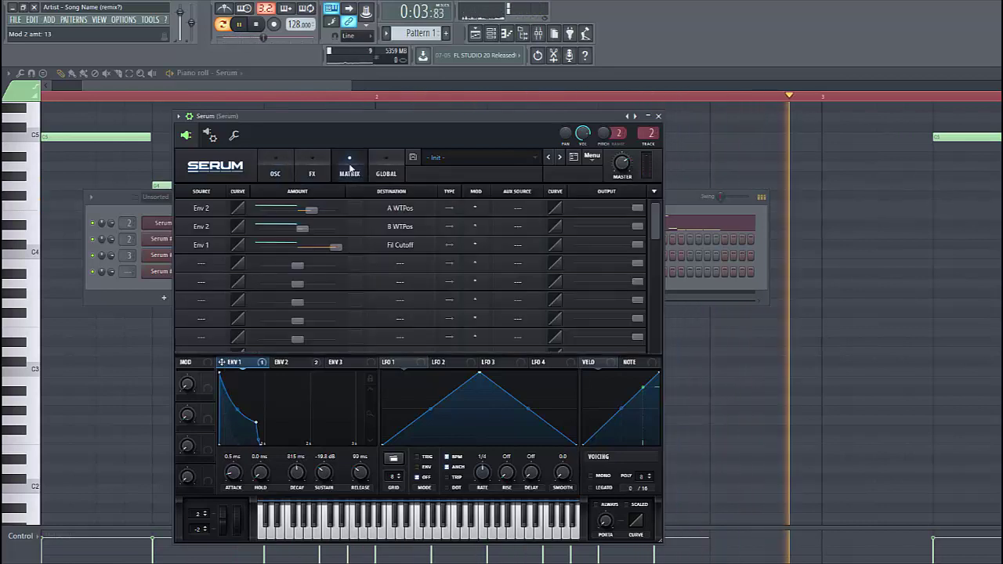
click(275, 166)
- Switch the filter to MG Low 24 with a lower cutoff, about 31% drive and an envelope 1 cutoff modulation amount of 82
click(651, 208)
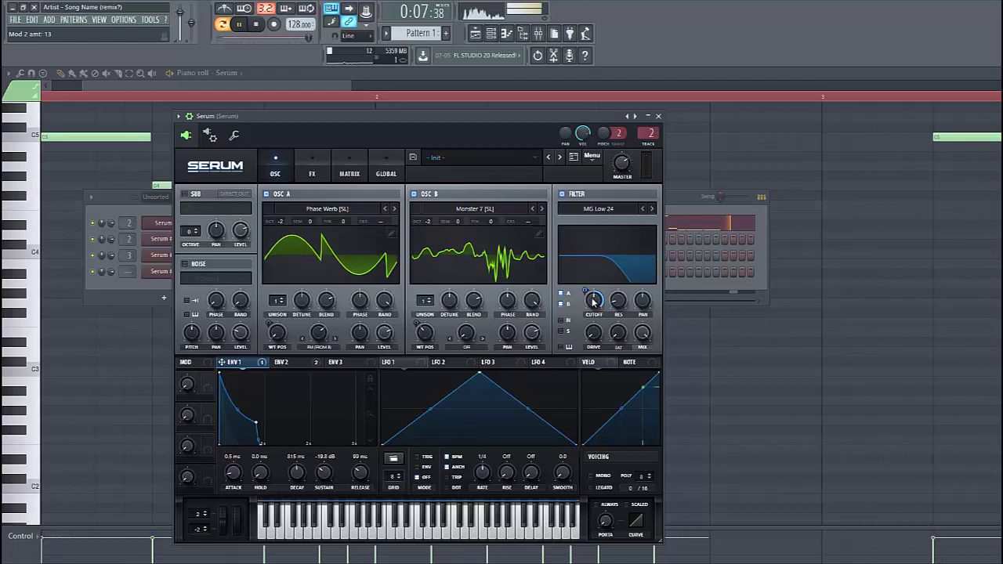
right_click(595, 301)
drag(594, 304, 588, 313)
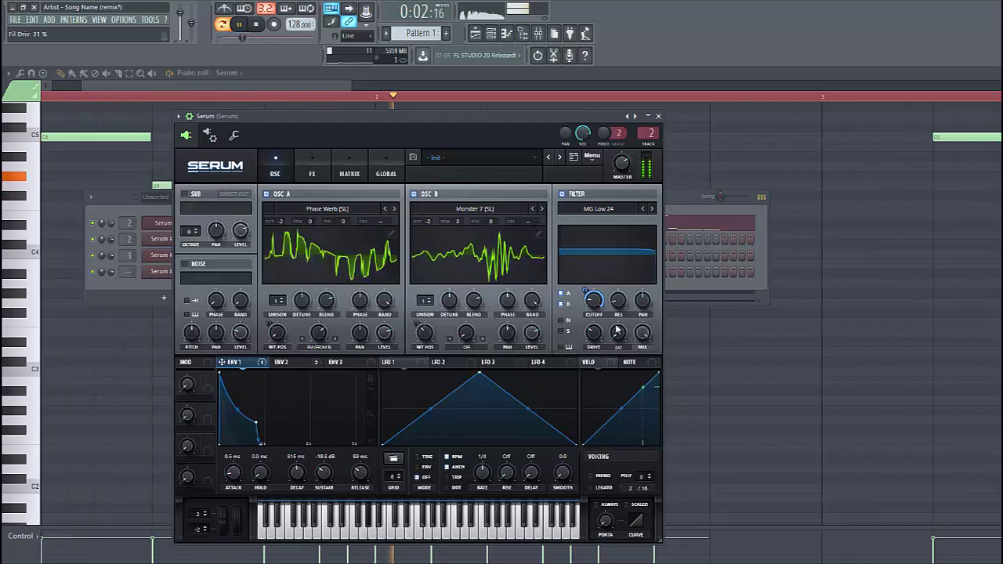
drag(585, 291, 583, 306)
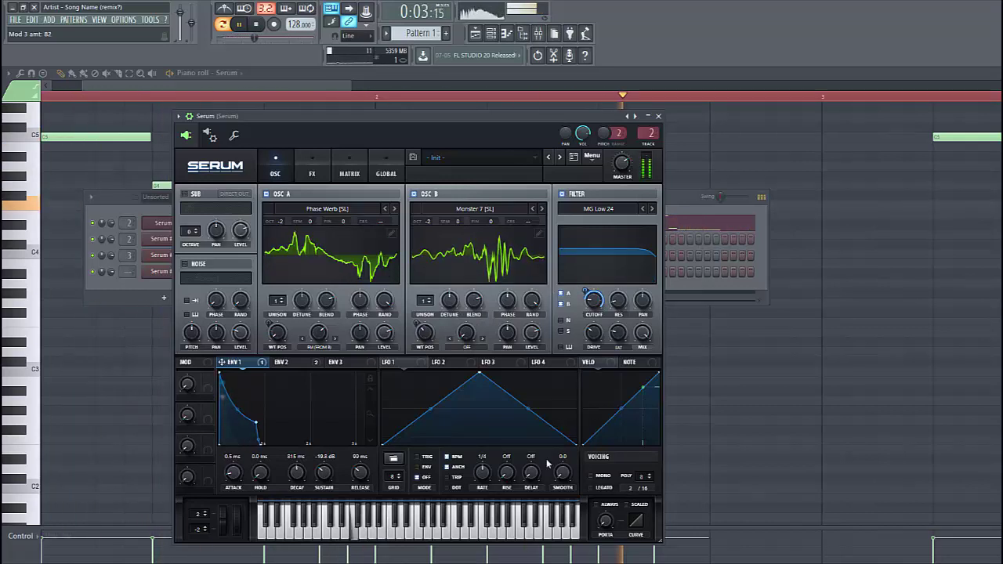
- Set the voicing to mono and legato with always-on portamento, and turn on the noise and the direct-out sub oscillator at octave -2
click(601, 476)
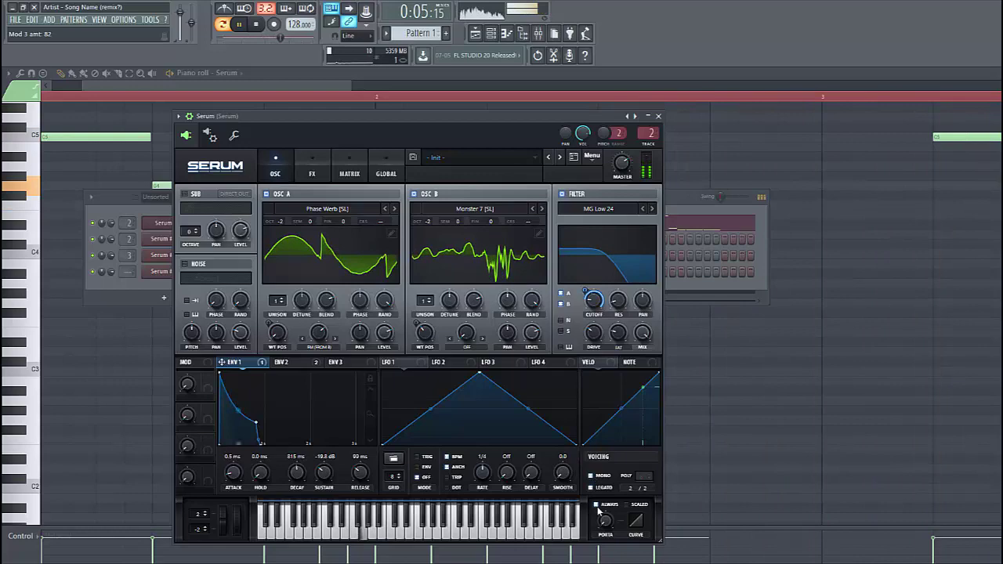
drag(614, 479, 612, 479)
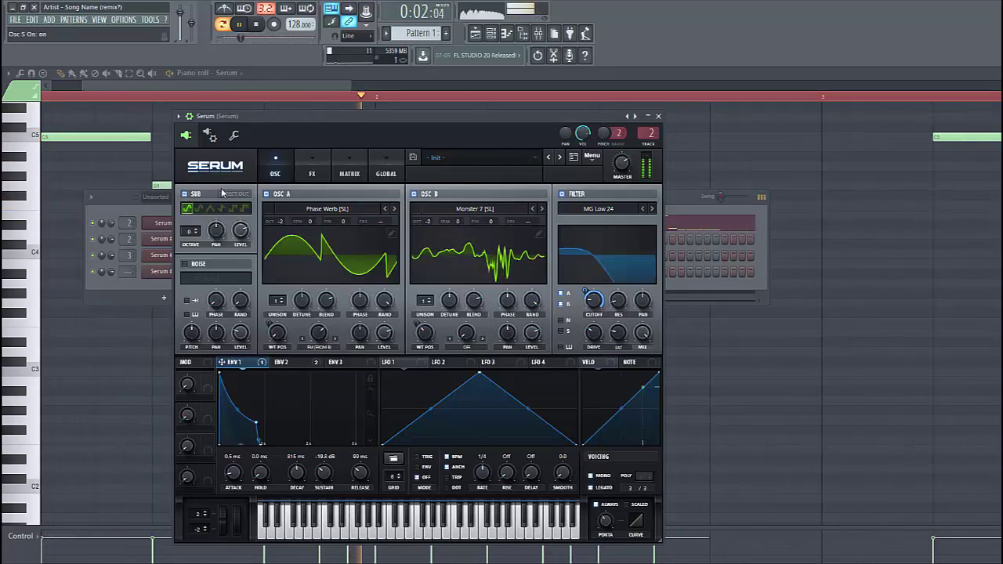
drag(185, 231, 185, 269)
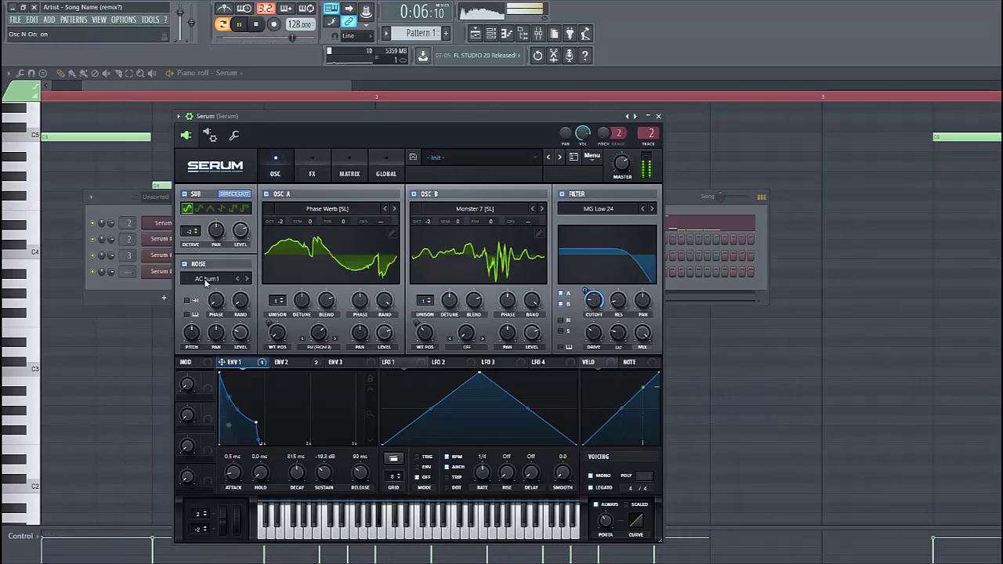
- Load XF_KikAtk_22 from Attacks_Kick as one-shot noise and modulate its level with envelope 2 at an amount of 29
click(206, 280)
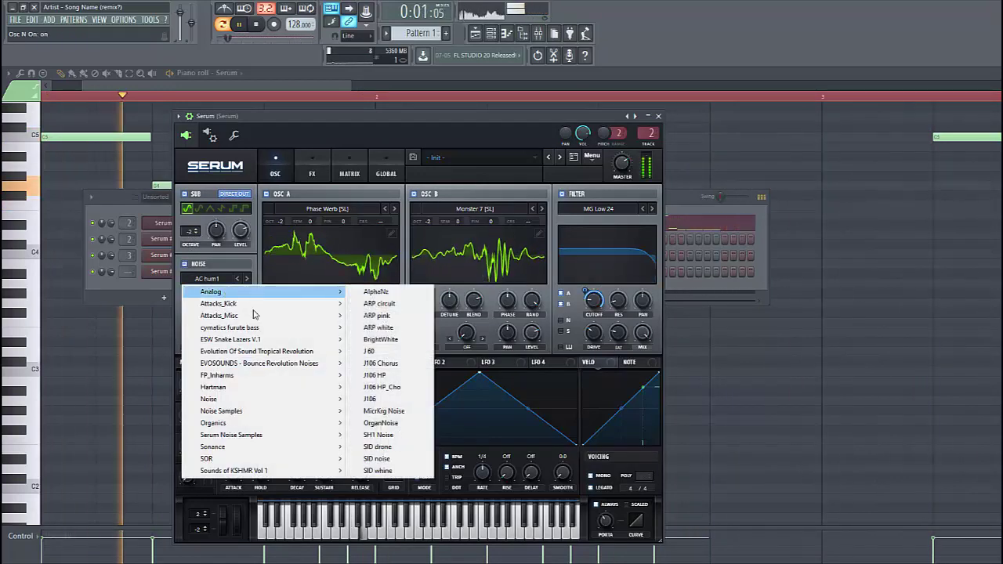
mouse_move(258, 304)
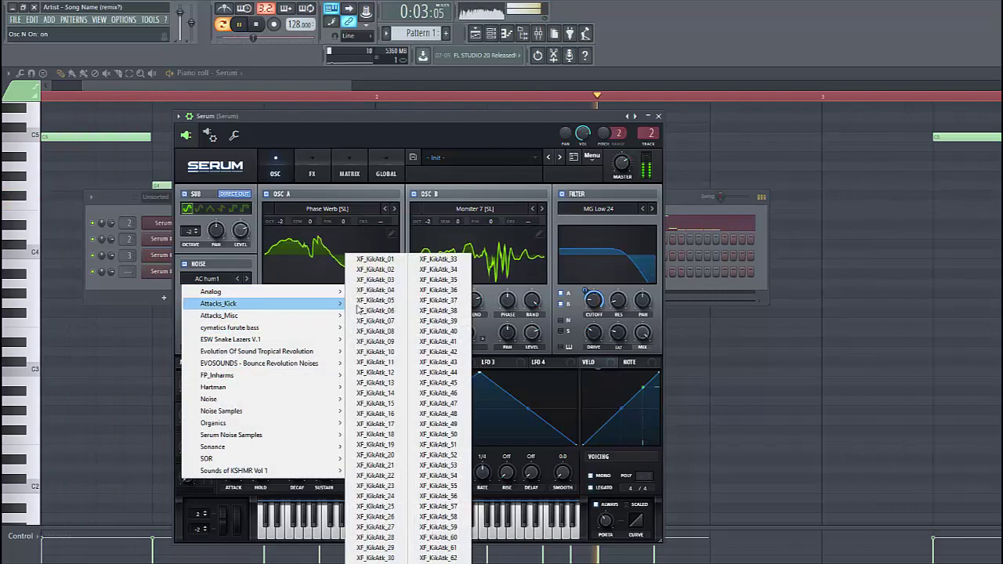
click(372, 475)
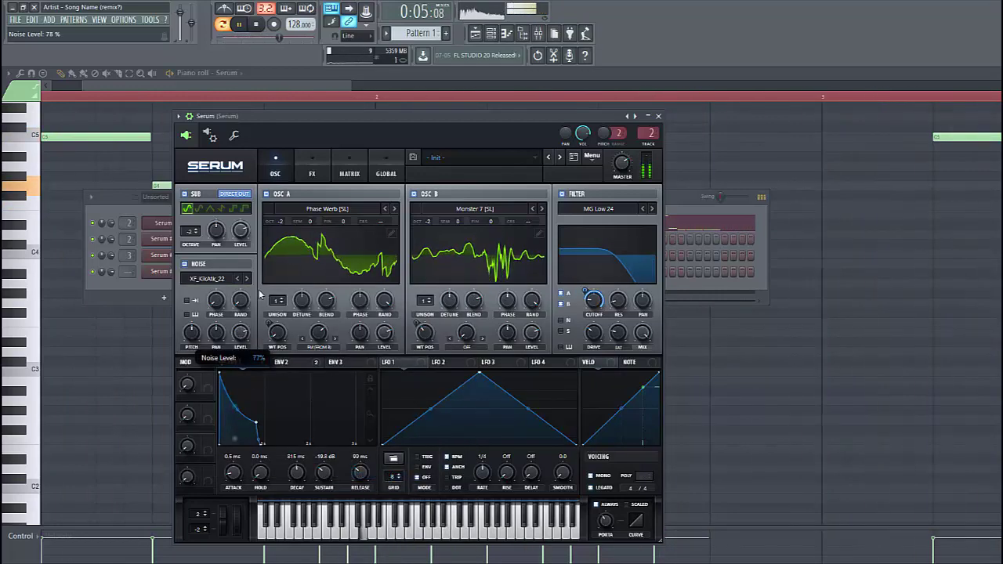
drag(259, 294, 225, 362)
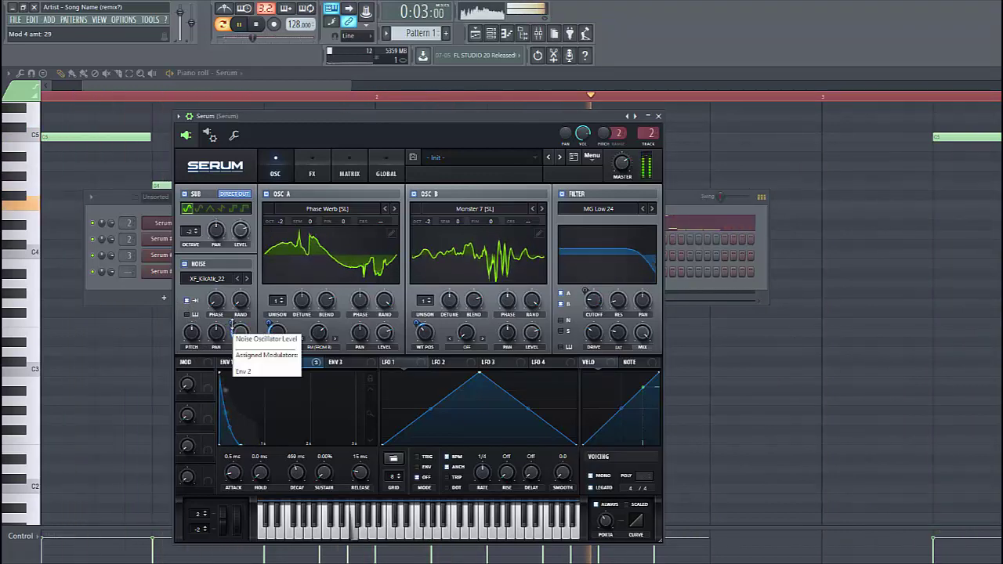
- Add the Hyper/Dimension effect with the Hyper mix at 23%, the Dimension size at 27% and a raised Dimension mix
click(312, 166)
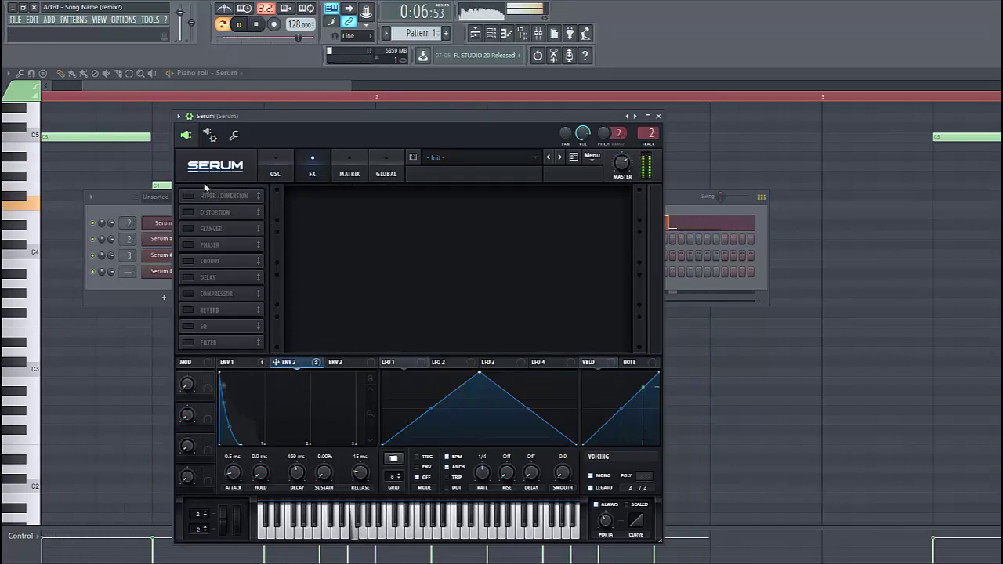
click(189, 197)
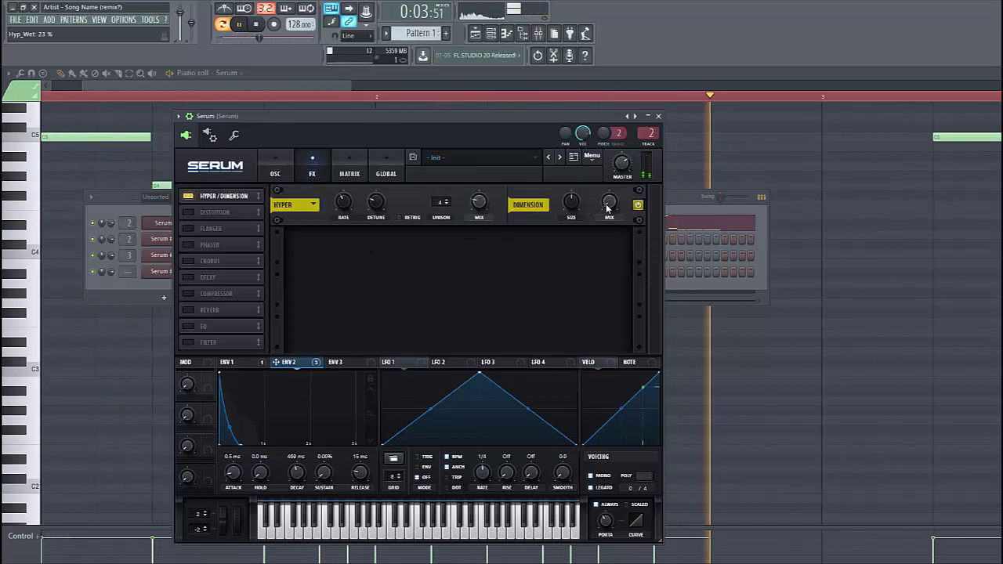
drag(608, 206, 615, 177)
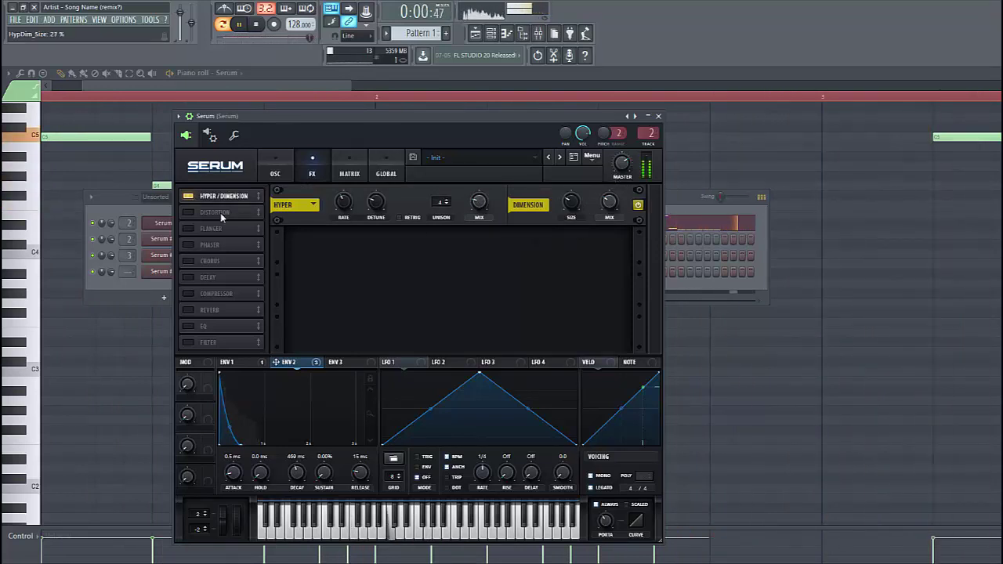
- Add HardClip distortion and a flanger, with envelope 2 modulating the distortion drive by 44 and the flanger mix by 34
click(188, 212)
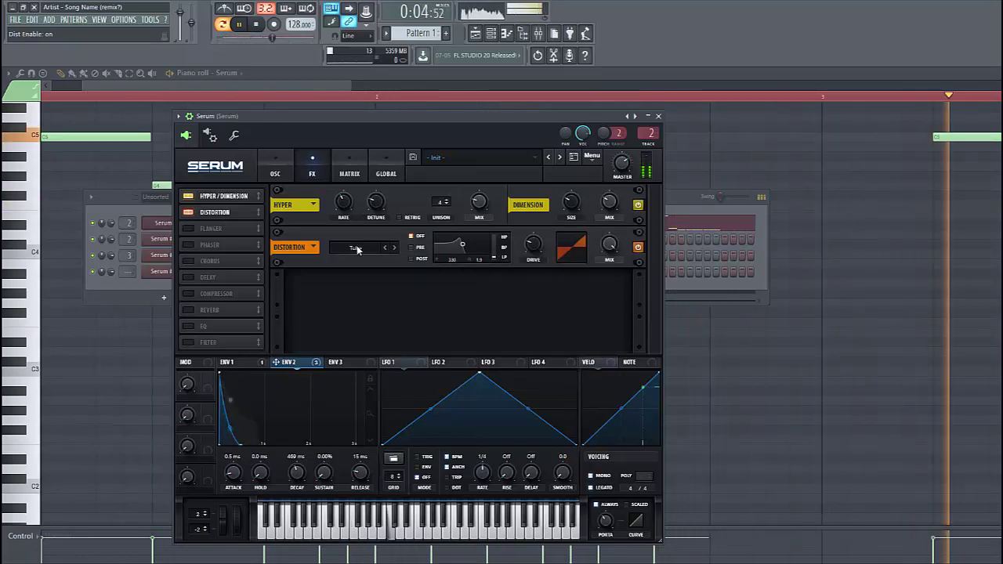
click(358, 246)
click(361, 283)
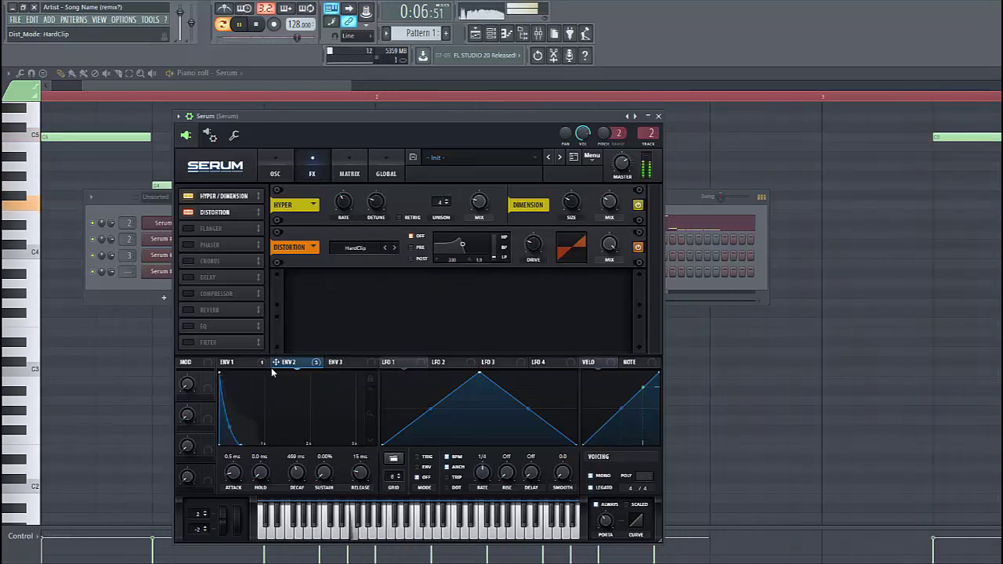
drag(276, 364, 524, 247)
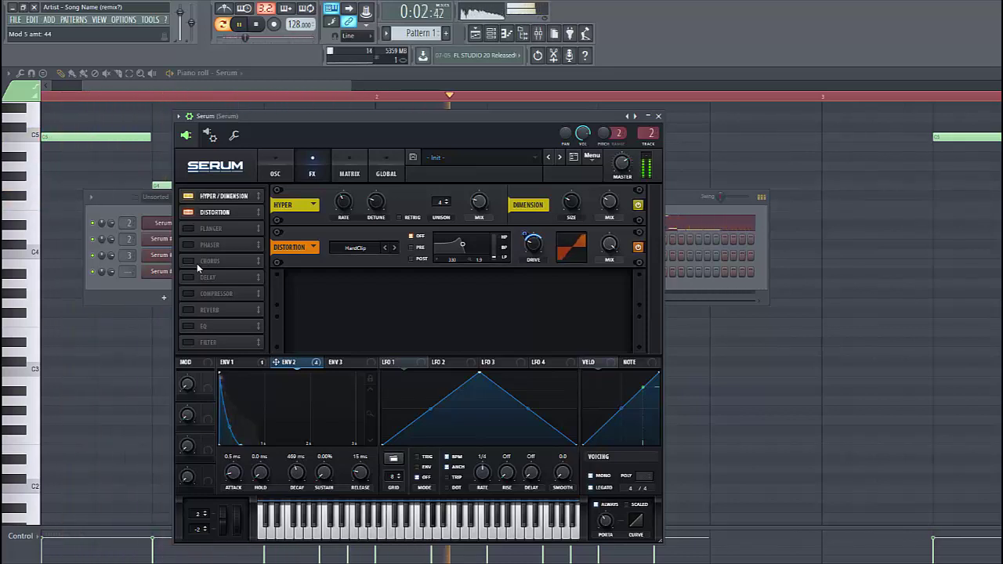
click(188, 228)
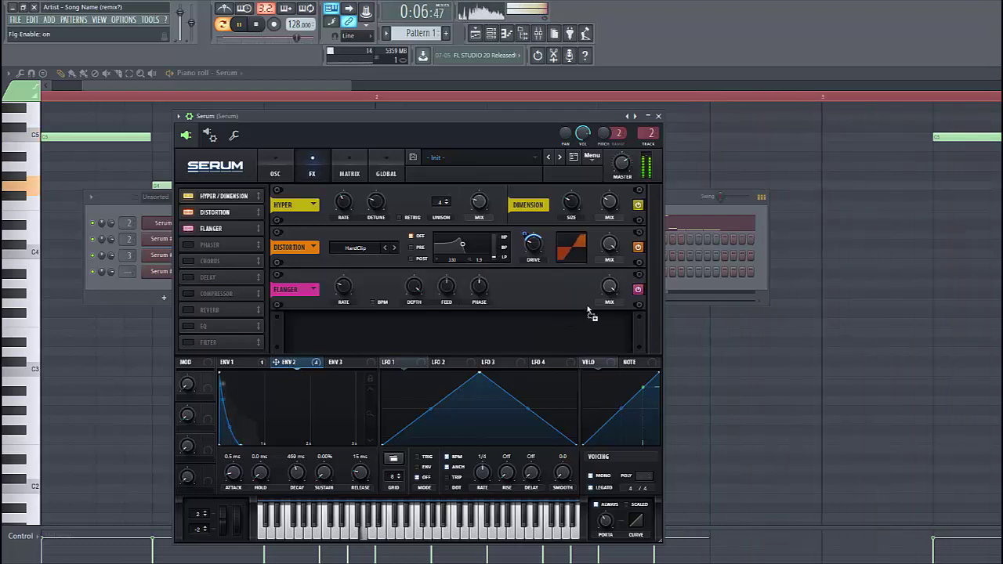
drag(609, 289, 601, 258)
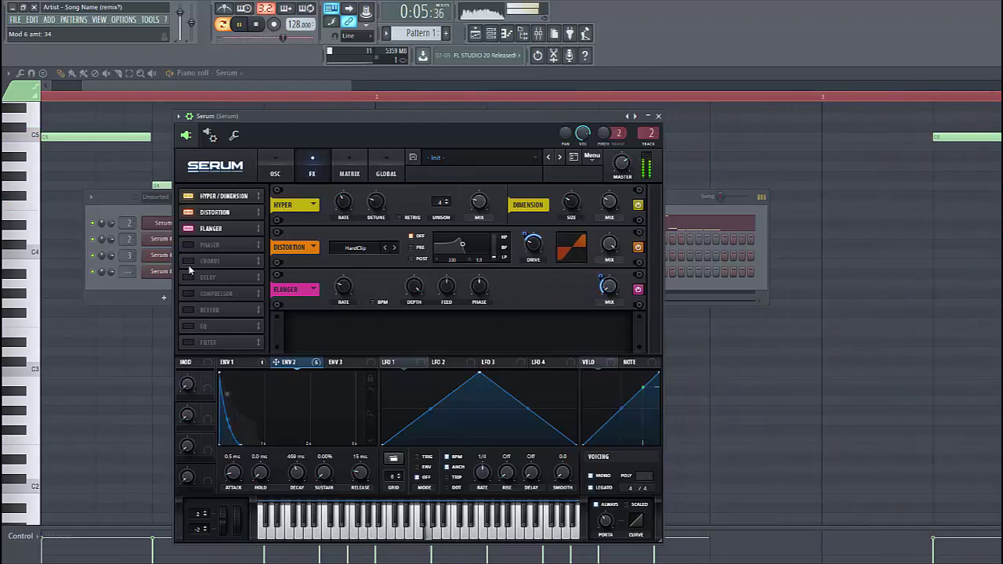
- Add the compressor in multiband mode with its gain at 11.6 dB
click(188, 294)
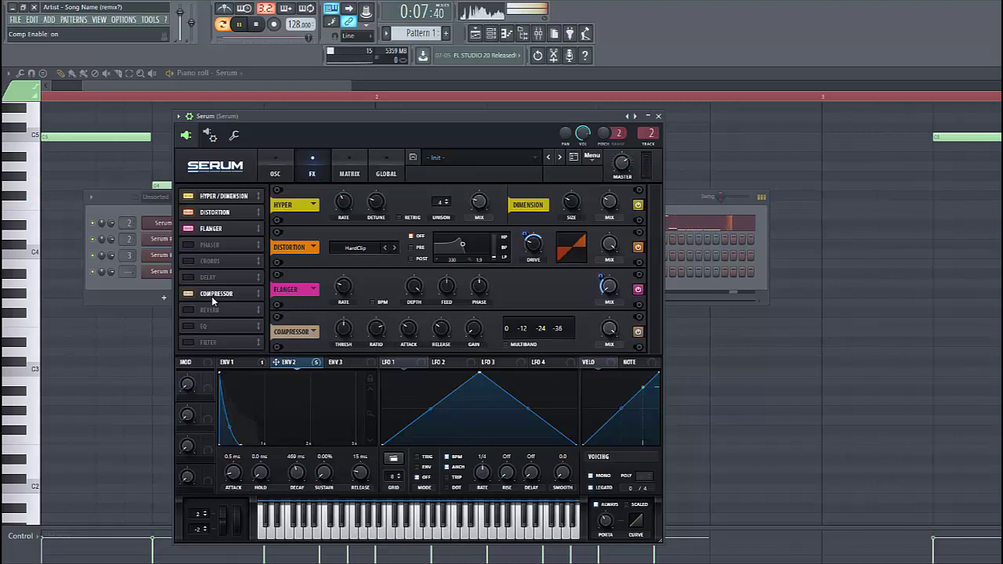
click(506, 345)
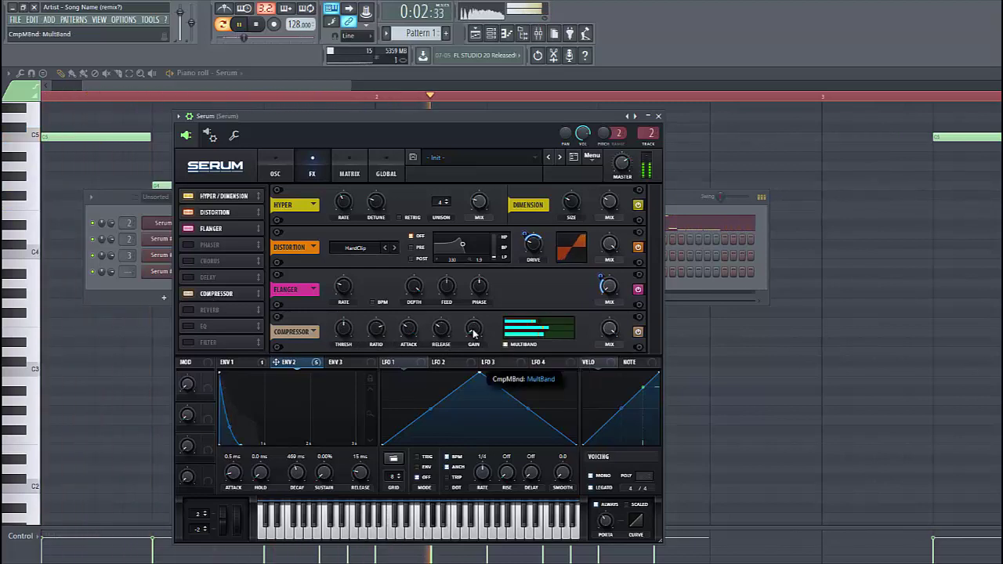
drag(473, 333, 473, 329)
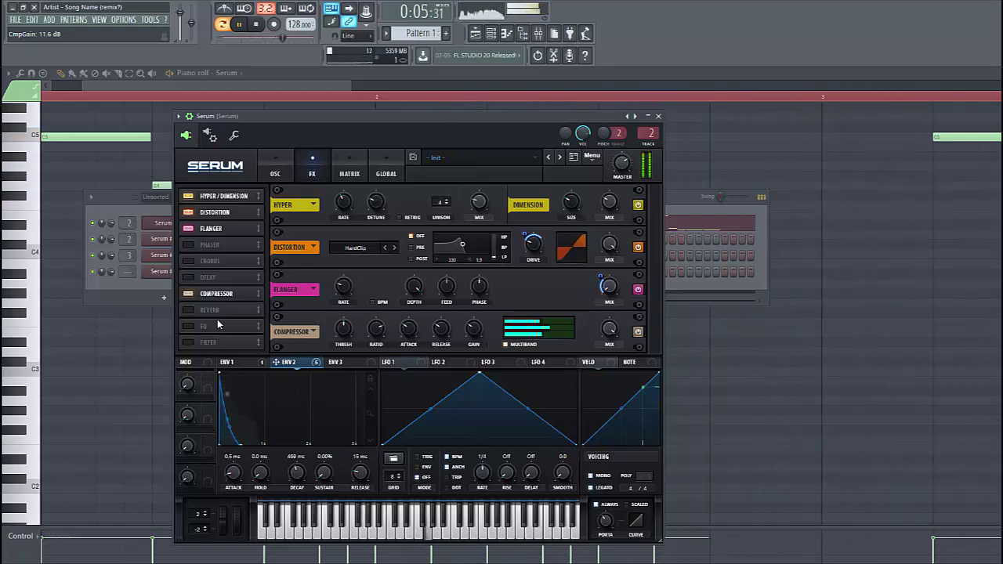
- Add an EQ ahead of the reverb slot with reduced lows and a high-band peak at 1605 Hz, its gain modulated by envelope 2
click(191, 325)
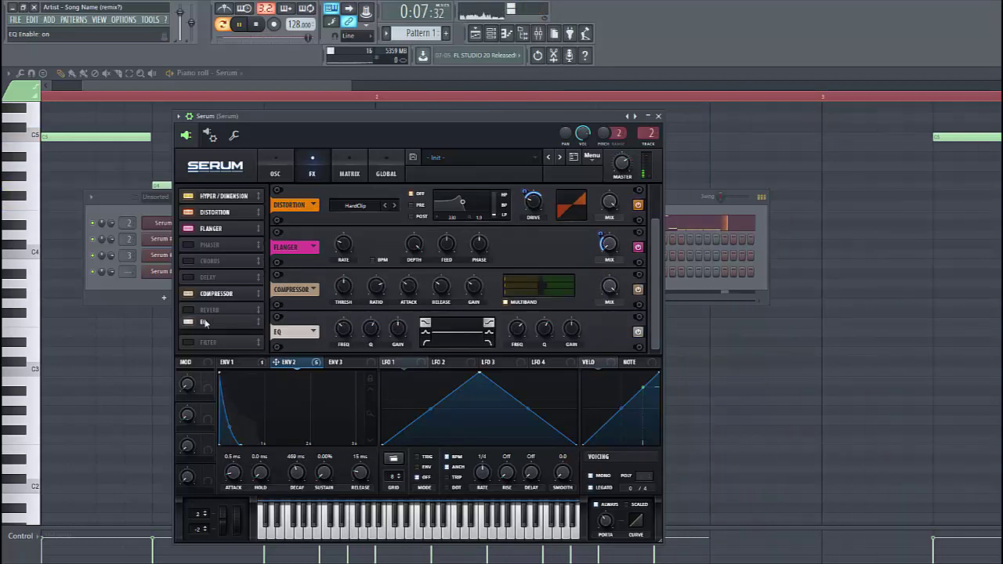
drag(205, 324, 206, 308)
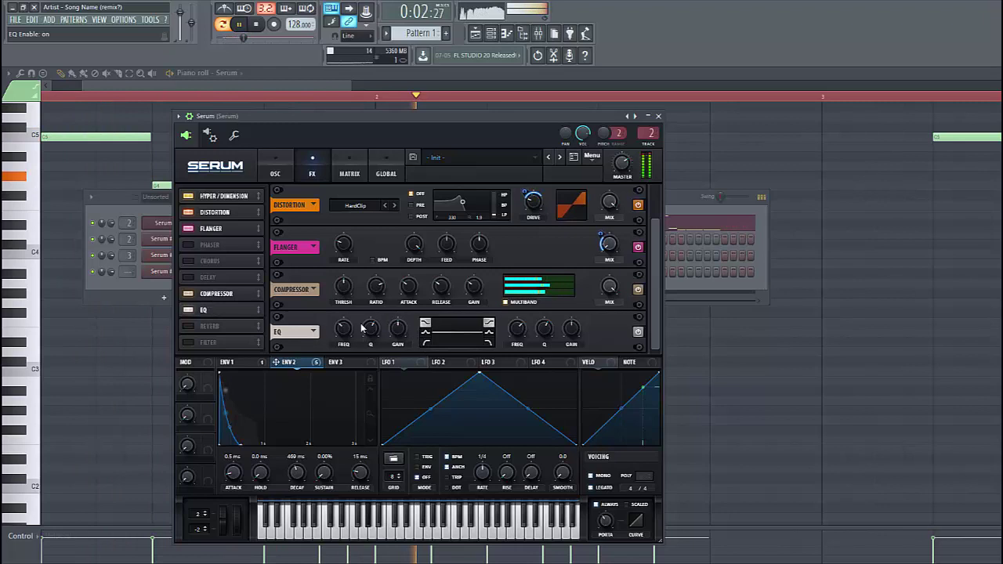
drag(338, 337, 389, 345)
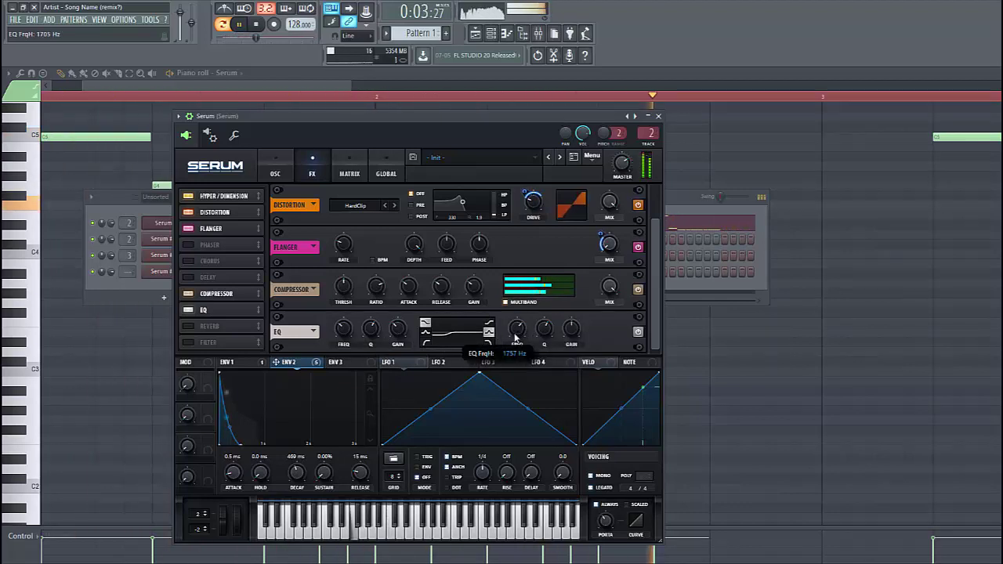
drag(516, 337, 515, 341)
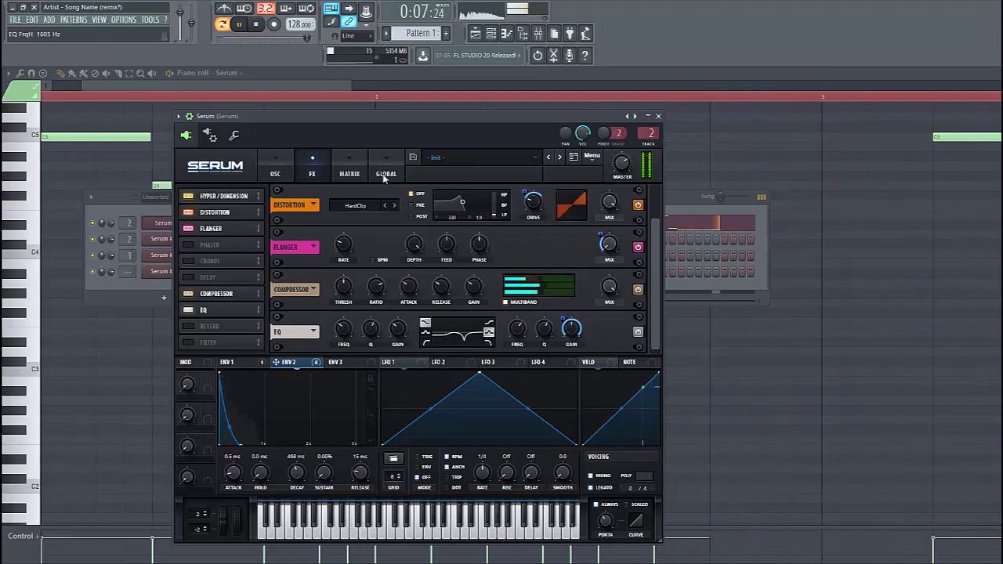
- Reduce envelope 2's modulation of the EQ high-band gain and set the high-band Q to 50%
click(350, 173)
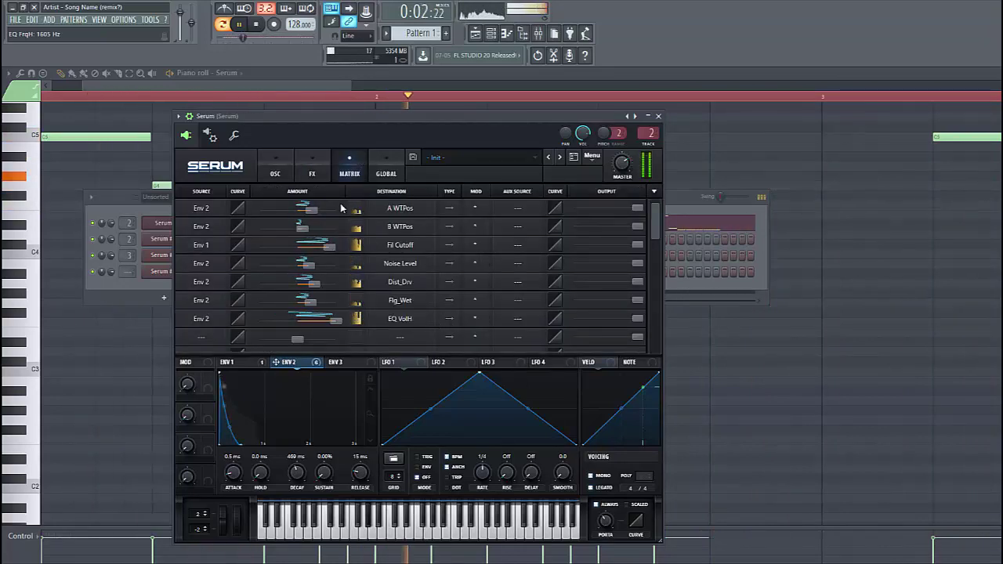
click(275, 174)
click(311, 173)
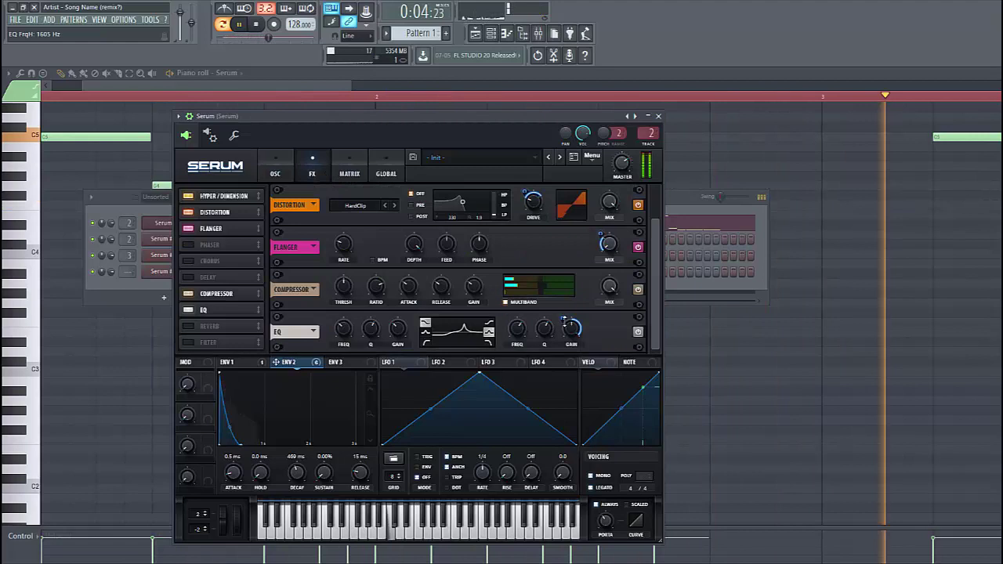
drag(571, 327, 558, 370)
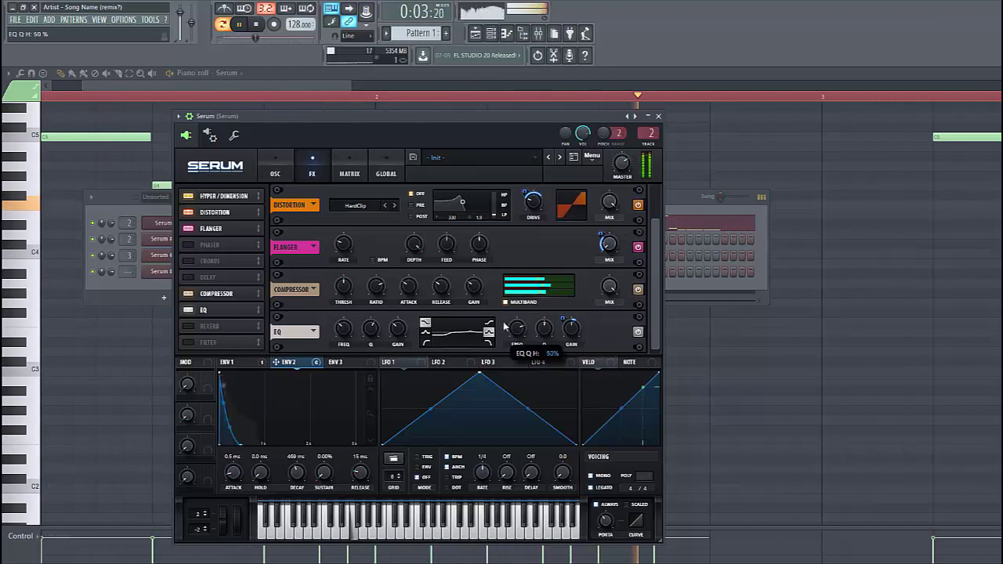
- Add a hall reverb with low cut at 28% and a low mix, plus a chorus at the chain's end with a reduced mix
click(190, 328)
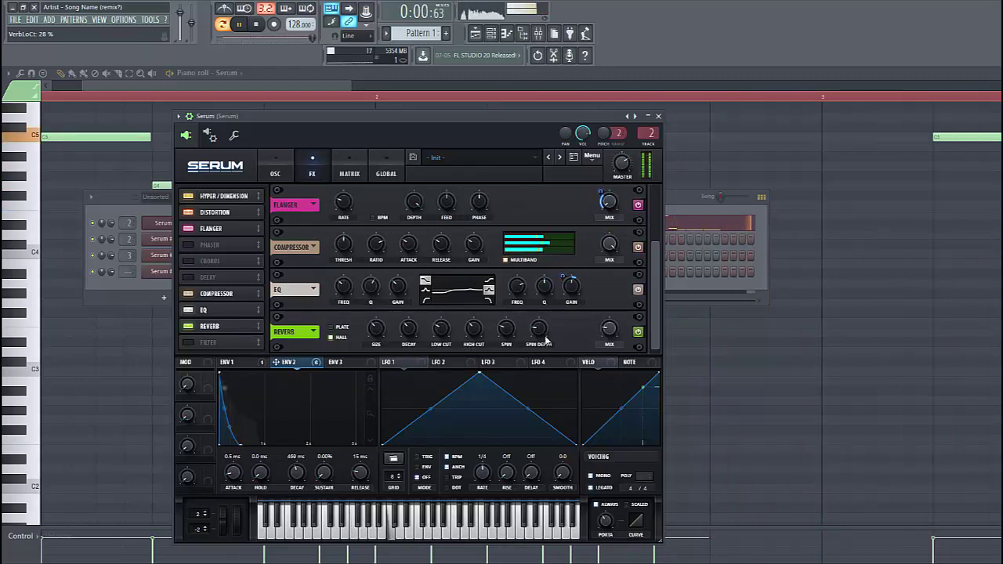
click(188, 261)
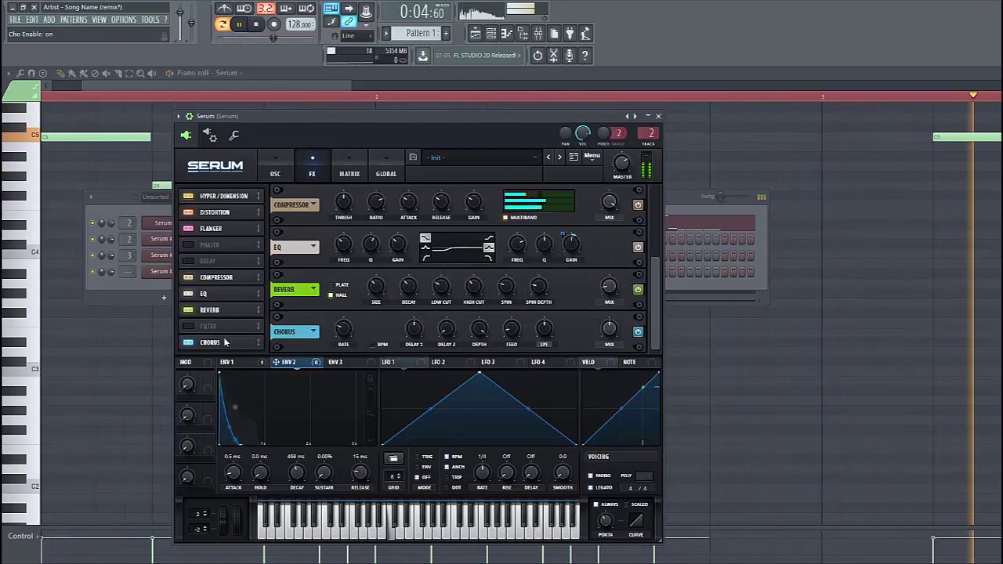
click(613, 331)
drag(609, 357, 604, 362)
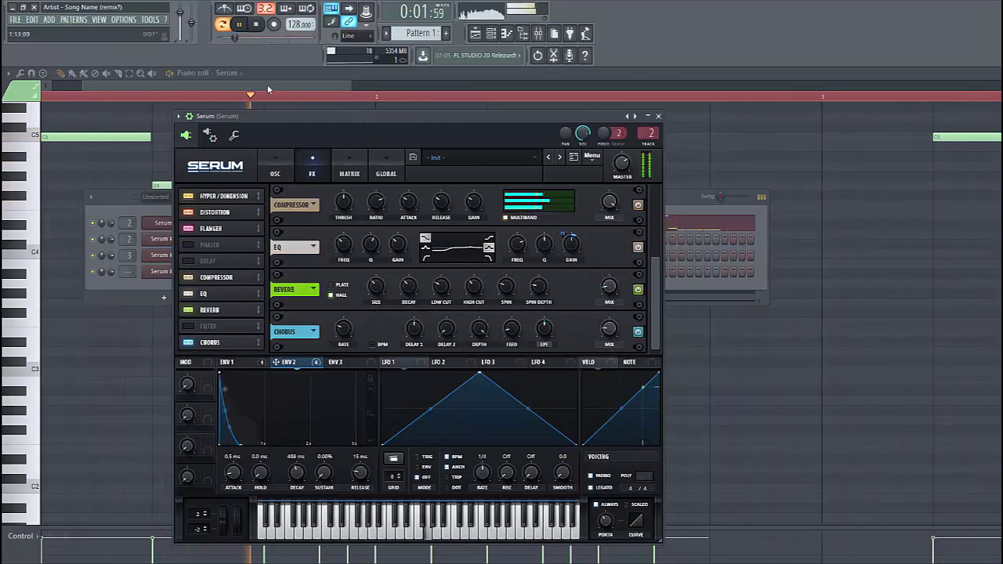